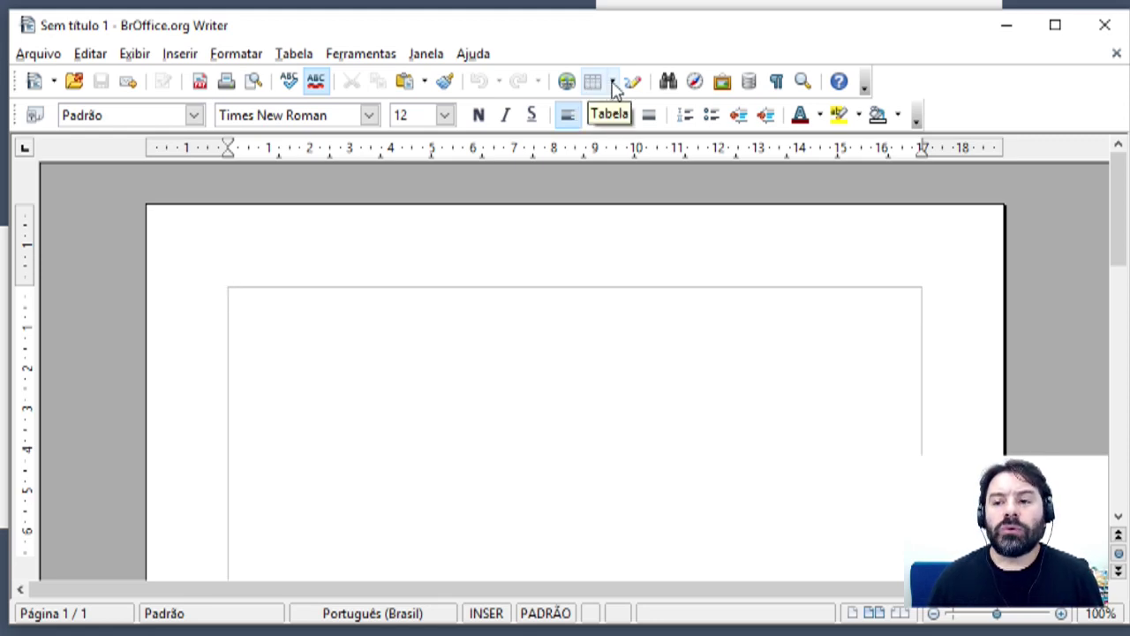
Insert a table with 5 columns and 4 rows by setting its dimensions, close the floating table tools, and undo the insertion.
click(593, 84)
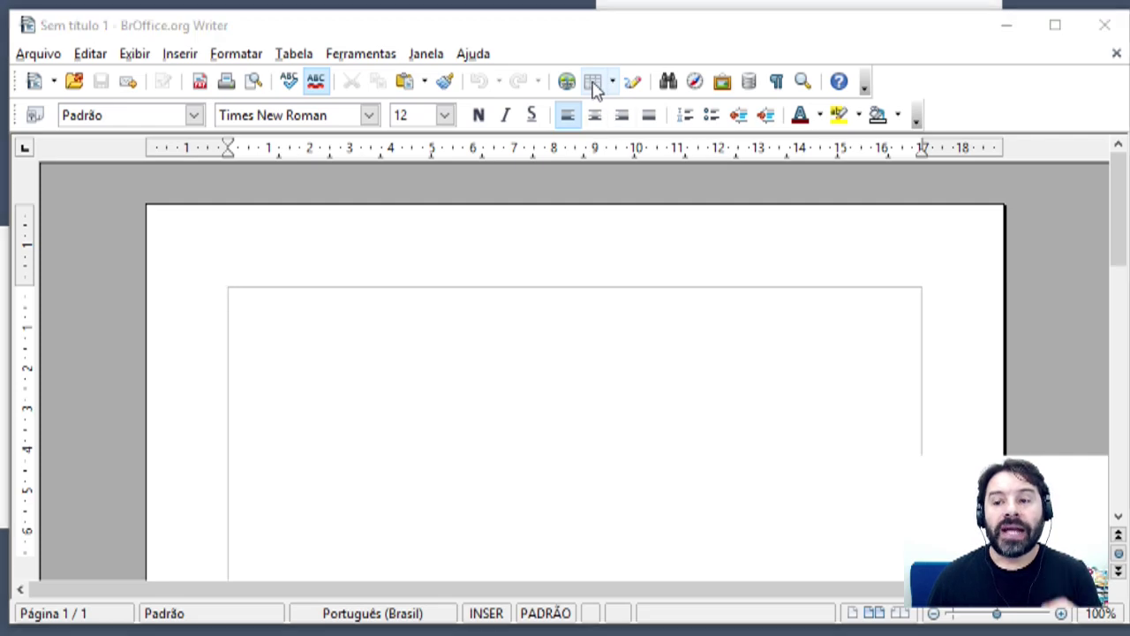
drag(557, 155, 495, 97)
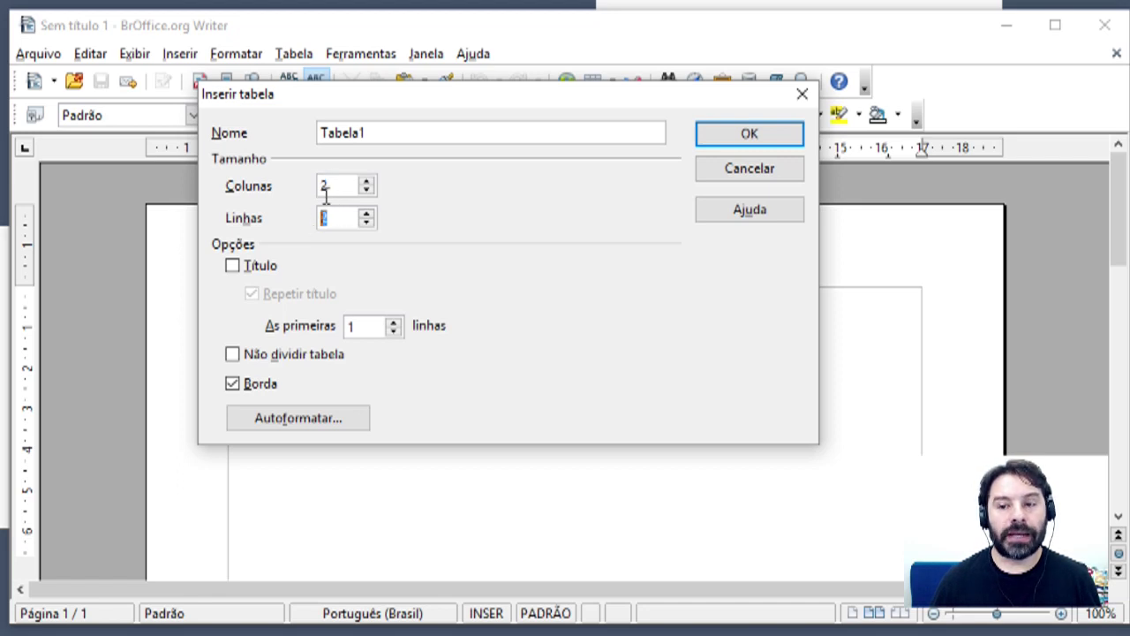
drag(328, 184, 303, 221)
text(5)
text(4)
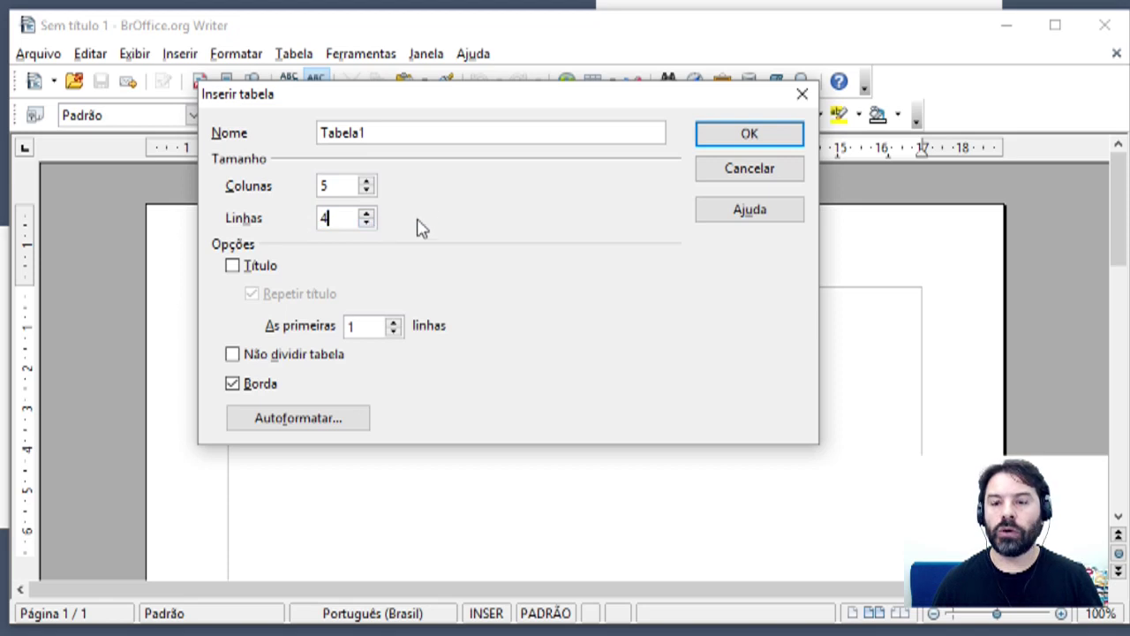
click(707, 139)
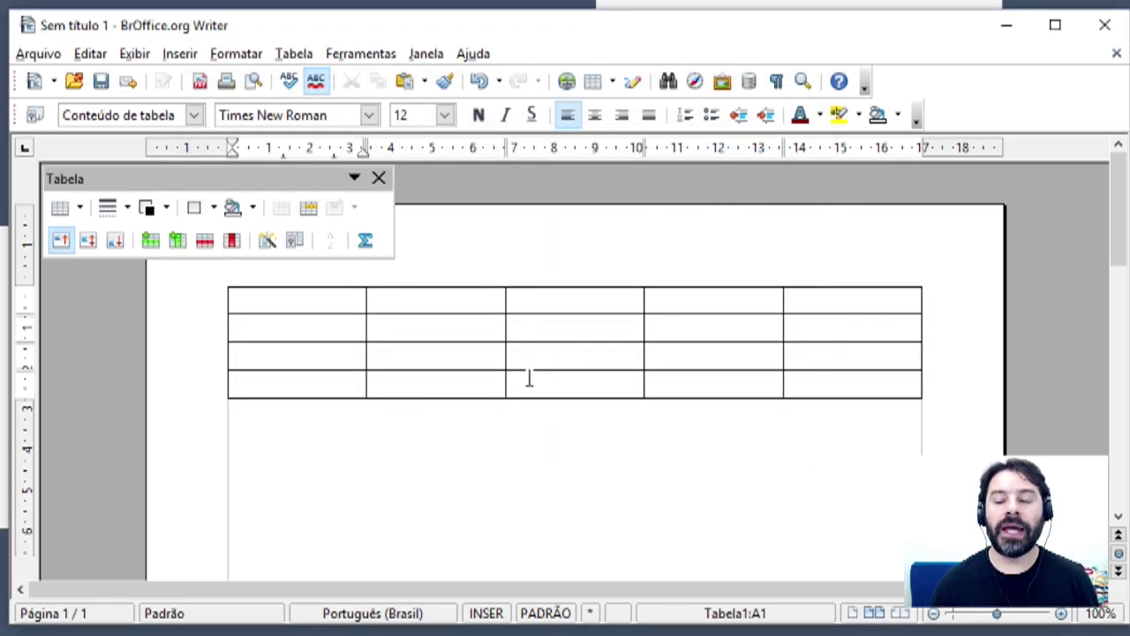
click(380, 181)
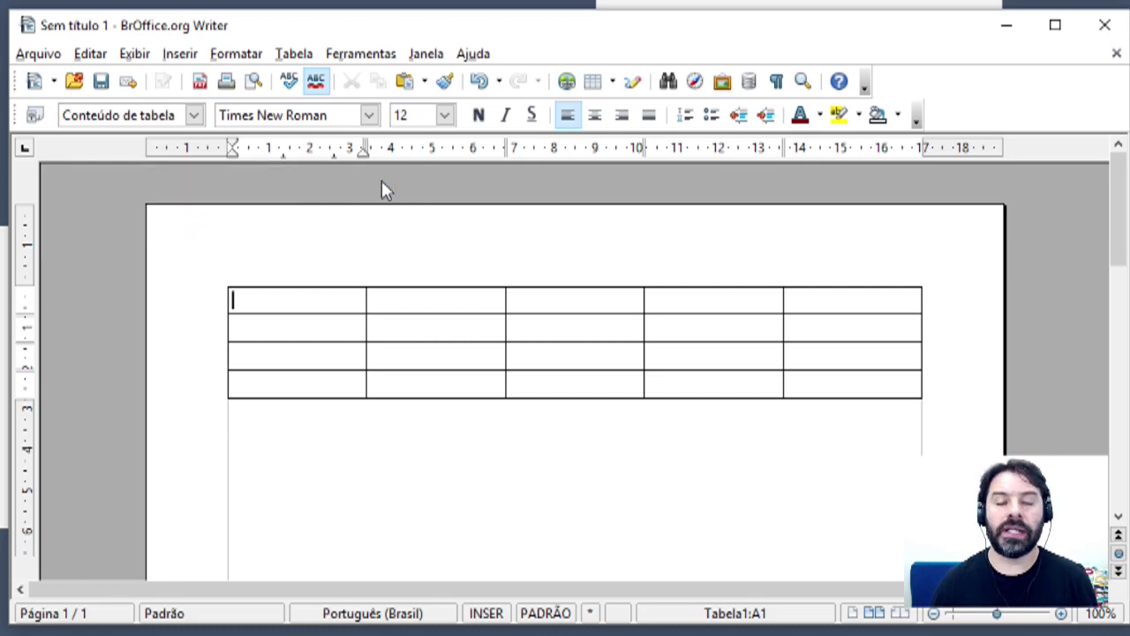
key(ctrl+z)
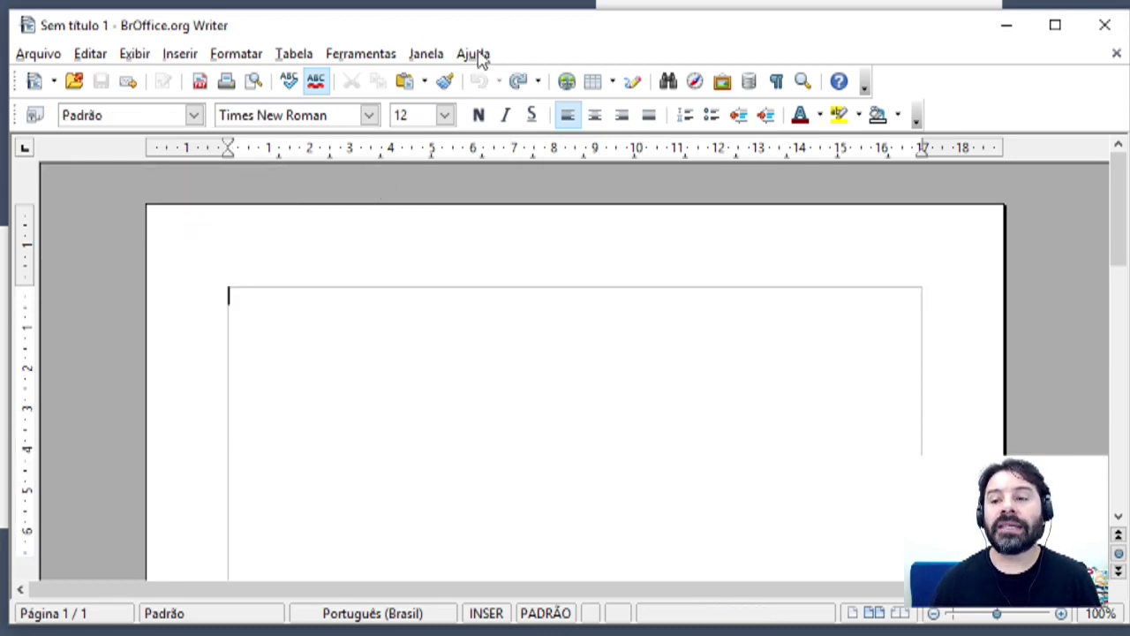
Insert a 5-column by 4-row table using the quick size grid, and undo the insertion.
click(615, 90)
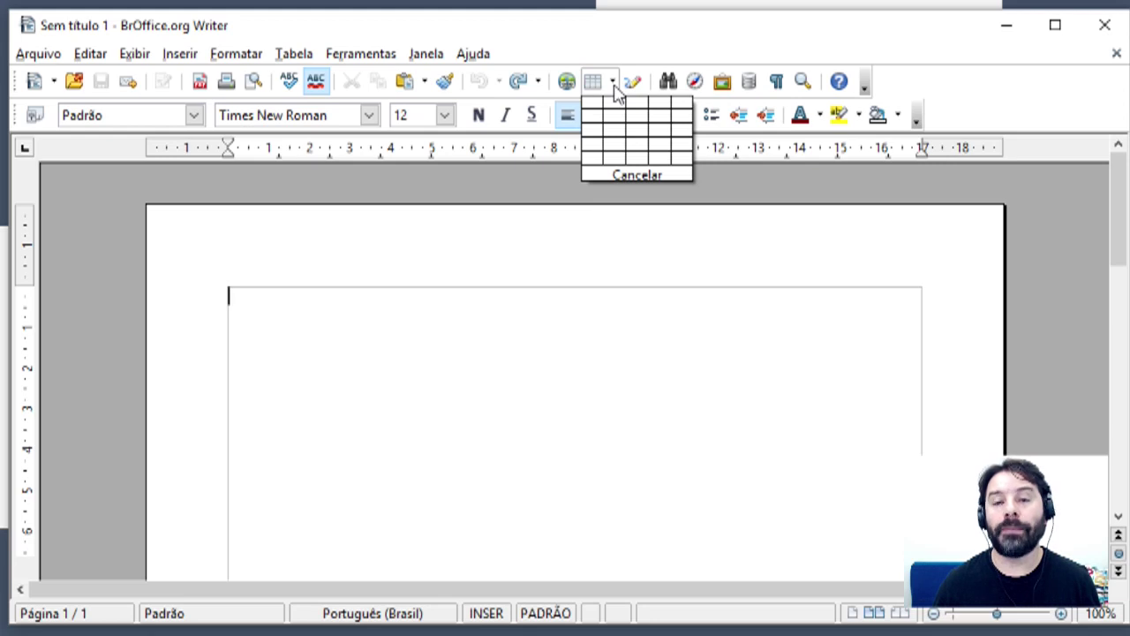
click(682, 150)
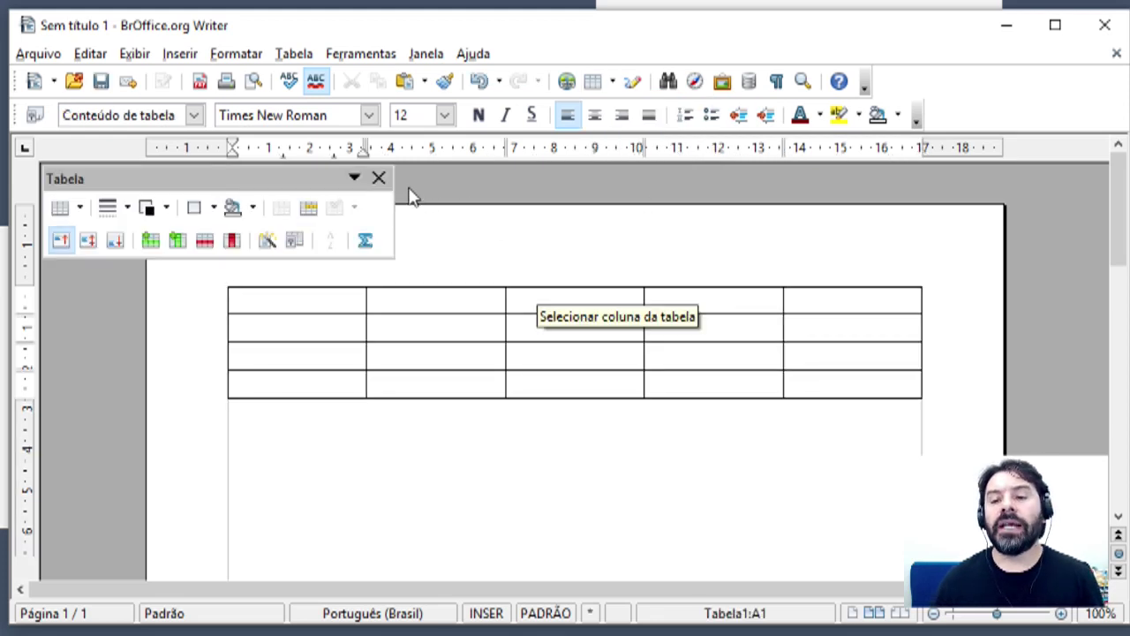
click(379, 178)
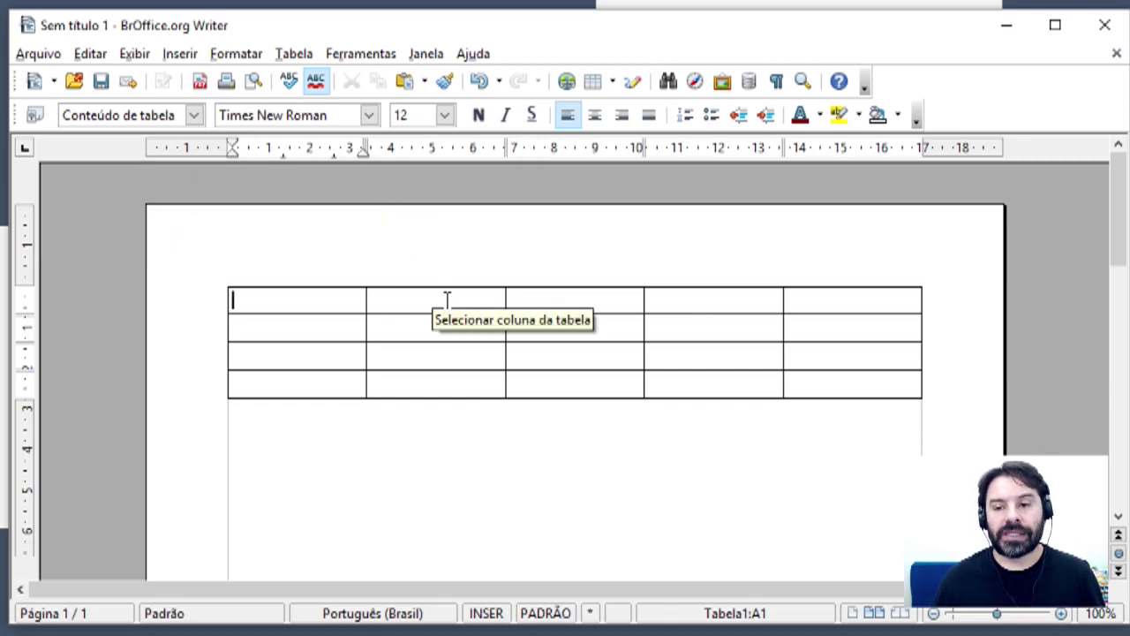
key(ctrl+z)
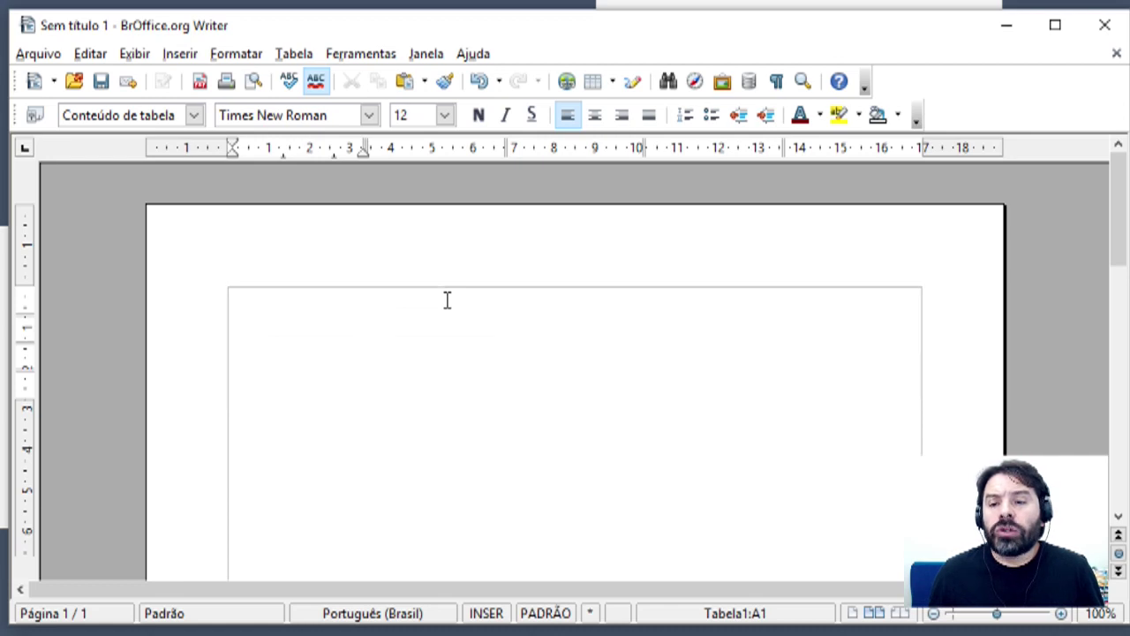
Set the font size to 20 and insert a bordered table with 5 columns and 4 rows in the blank document.
click(402, 114)
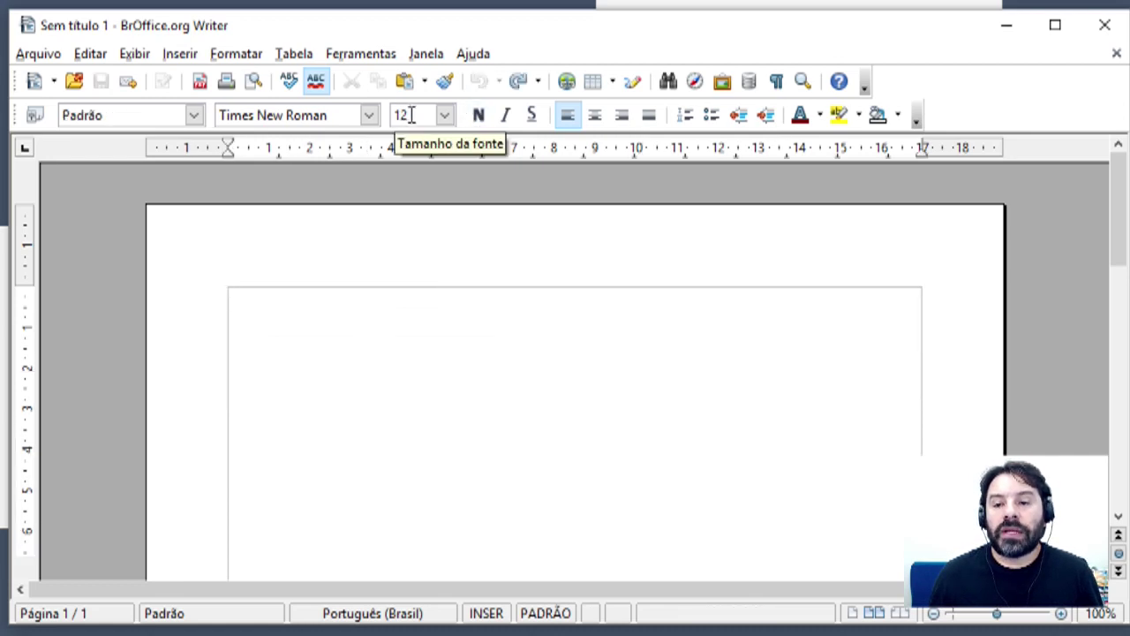
text(20)
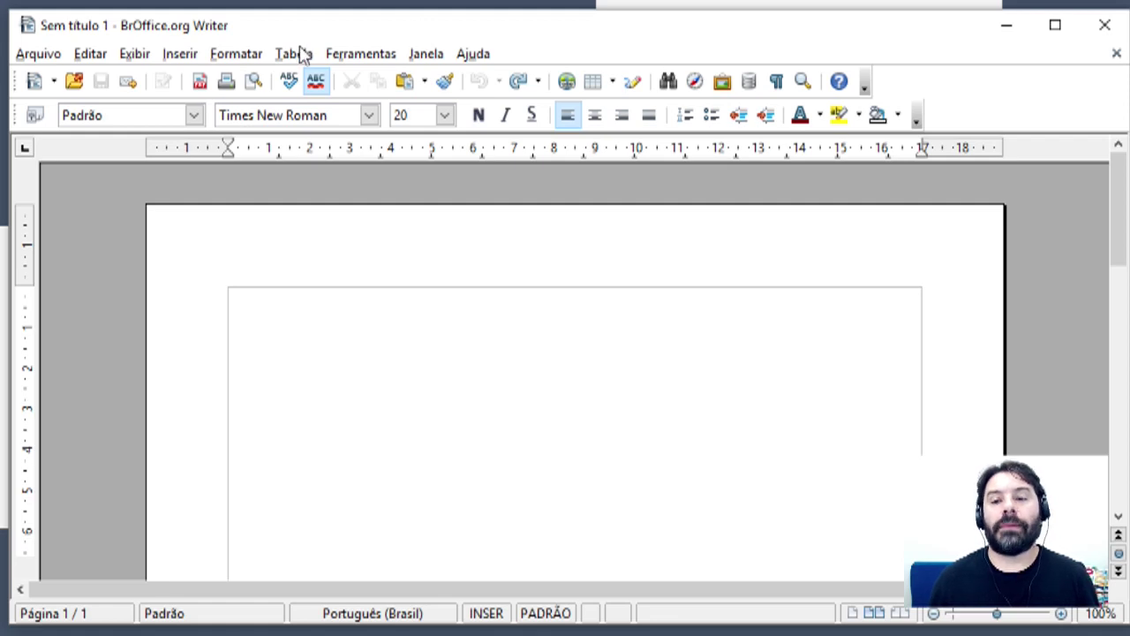
click(180, 53)
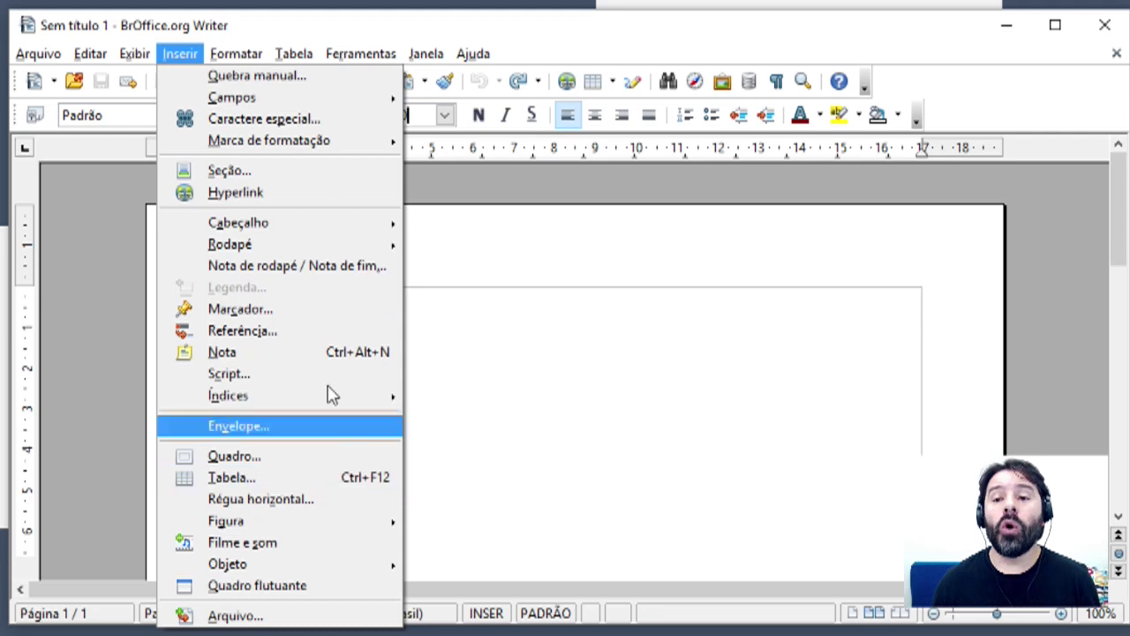
mouse_move(301, 54)
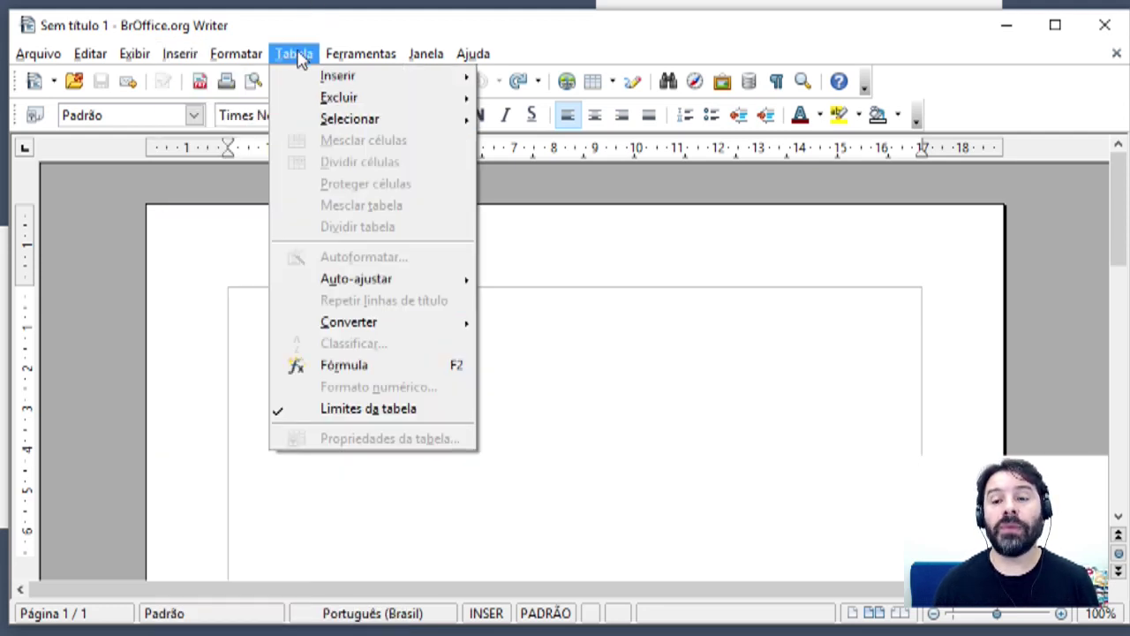
mouse_move(330, 75)
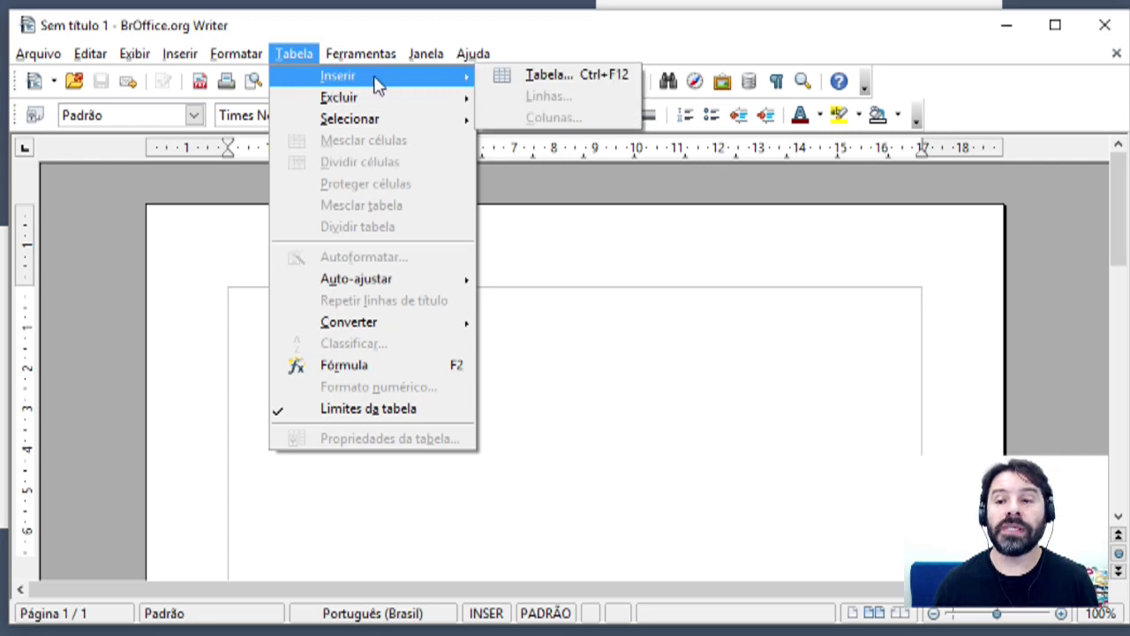
click(538, 84)
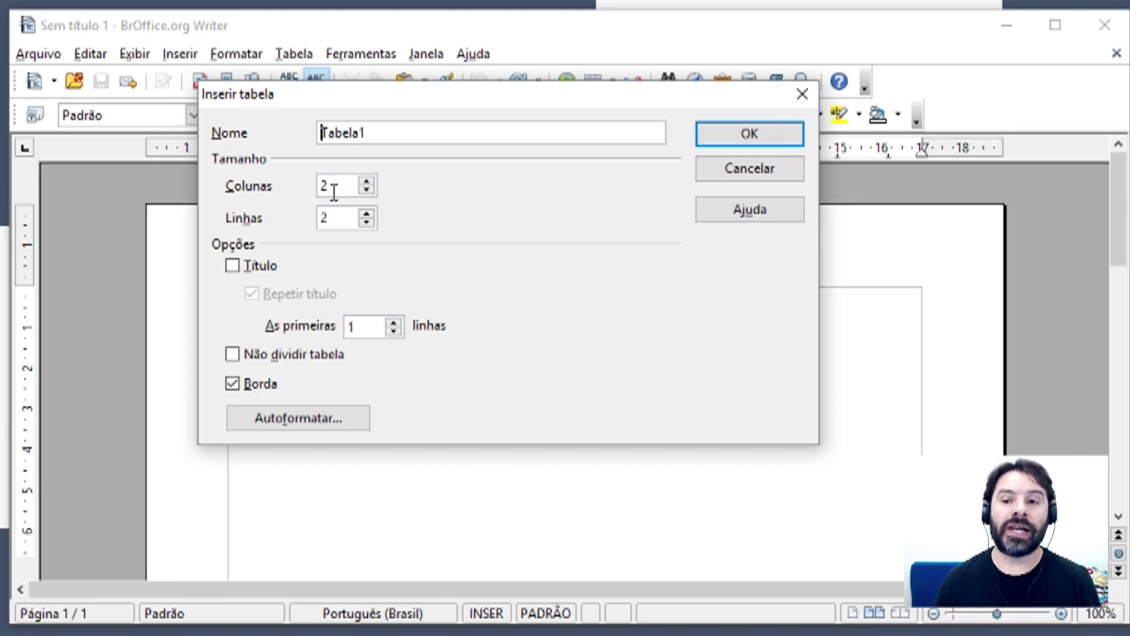
double_click(333, 192)
key(Tab)
text(4)
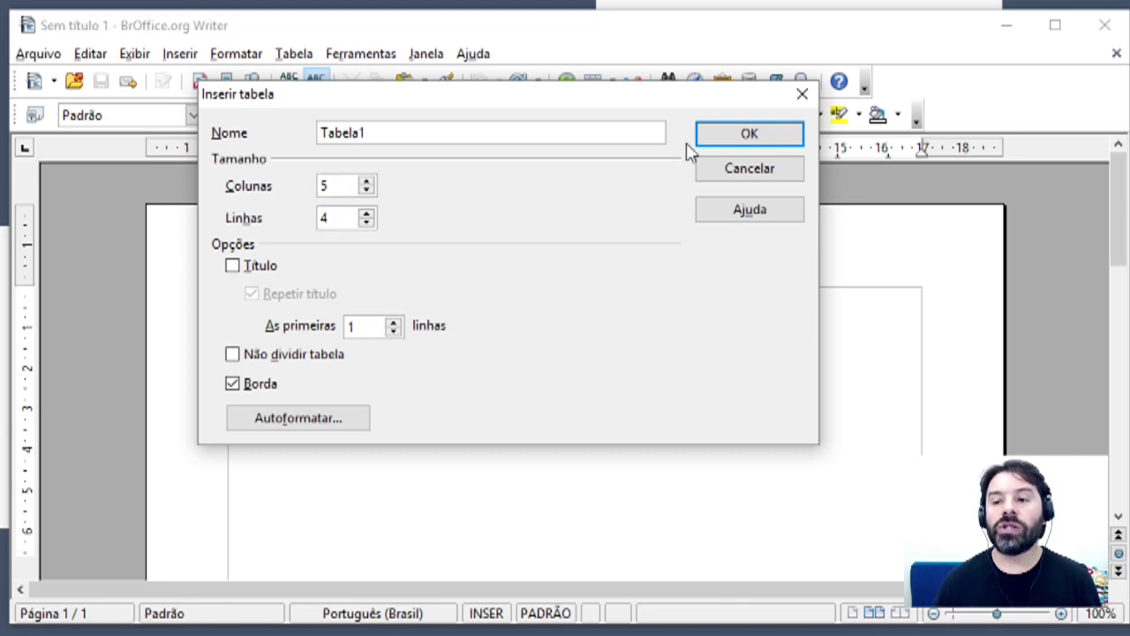
click(714, 139)
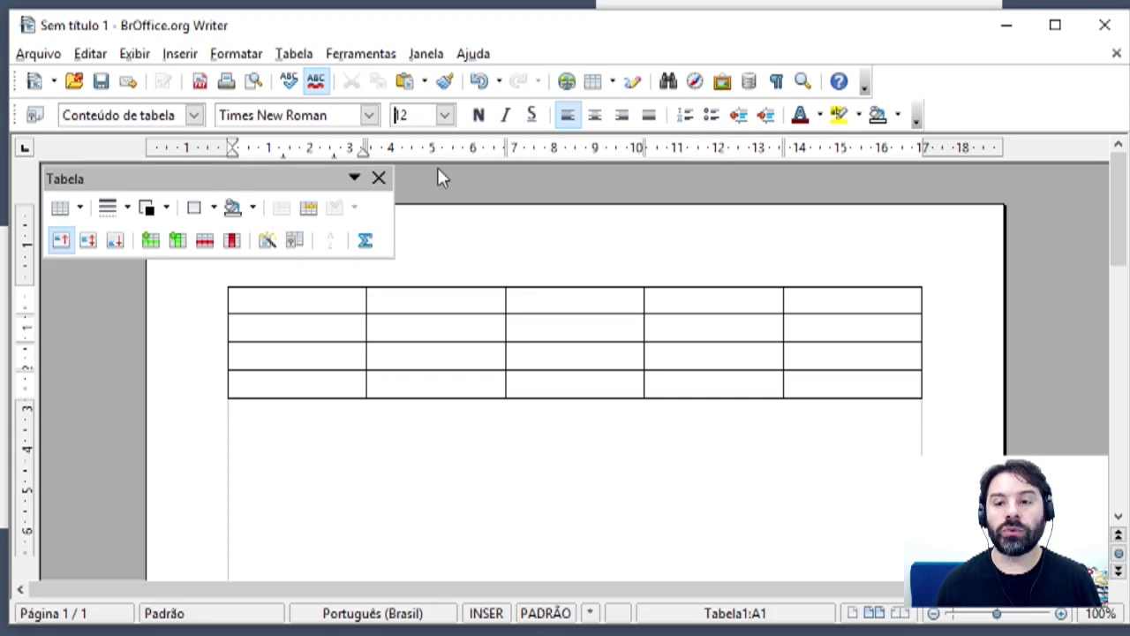
click(379, 179)
Set the font size of all the table's cells to 20.
drag(257, 299, 821, 379)
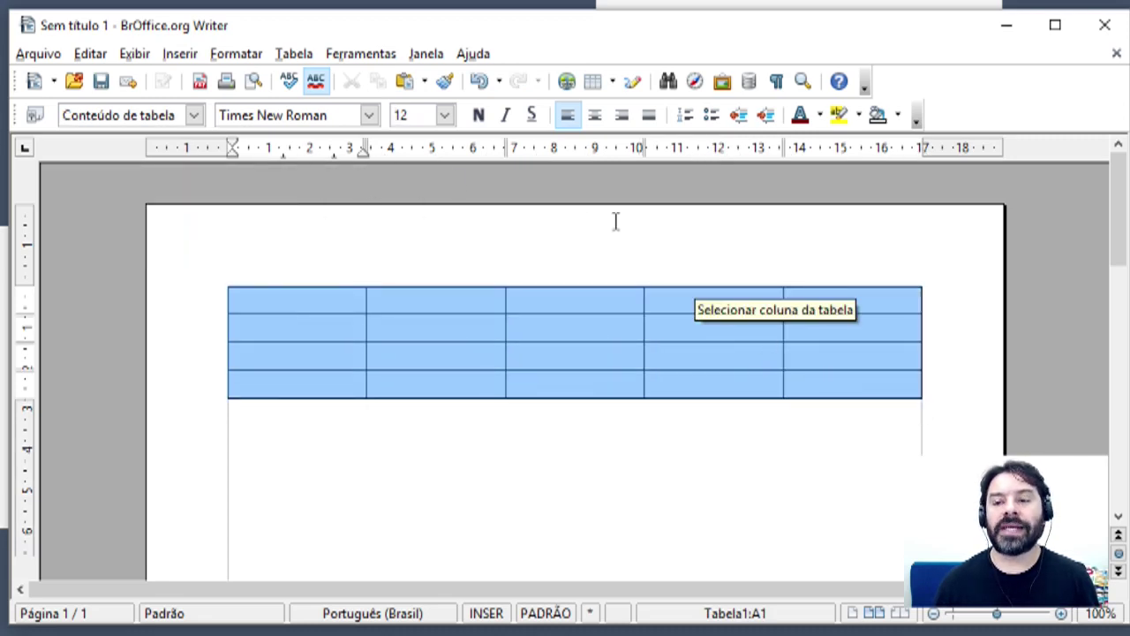
click(399, 115)
text(20)
key(Return)
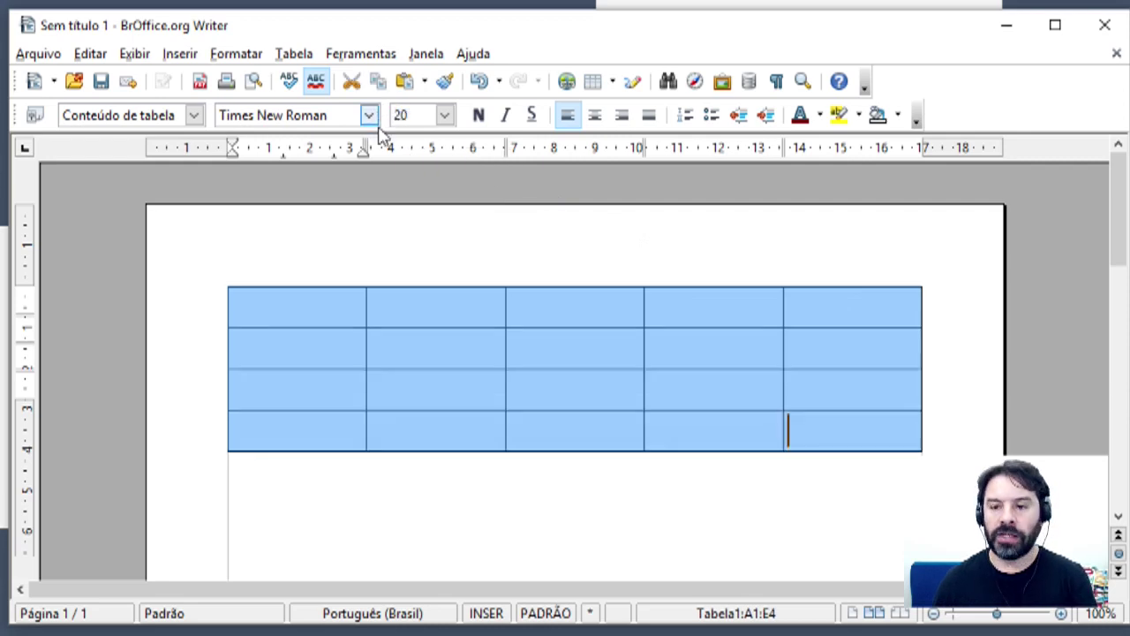
Enter 10, 4 and 5 in the first three cells of the table's first column.
click(291, 300)
text(1)
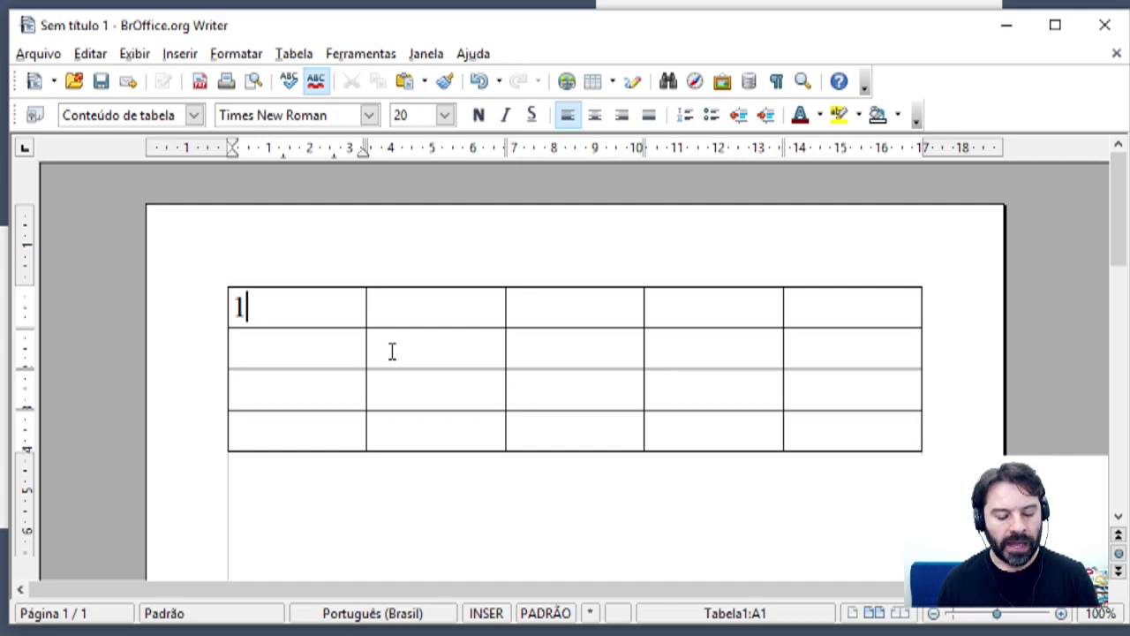
text(0)
key(Down)
text(4)
key(Down)
text(5)
Add the formula =sum <A1:A3> to cell A4 to total the three cells above it.
key(Down)
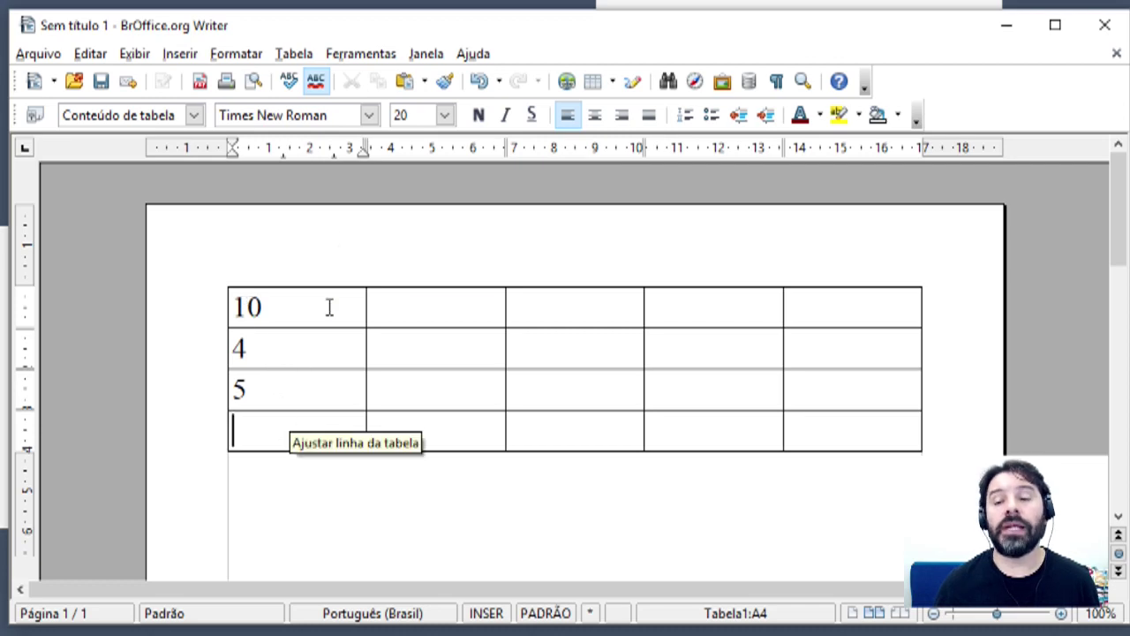
click(298, 55)
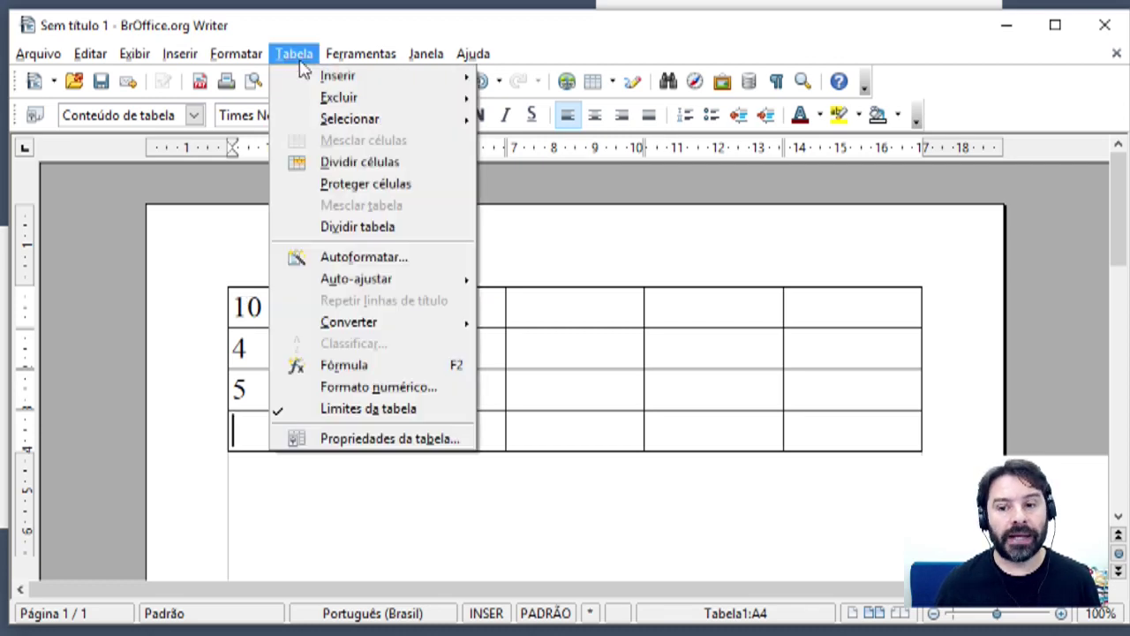
click(369, 366)
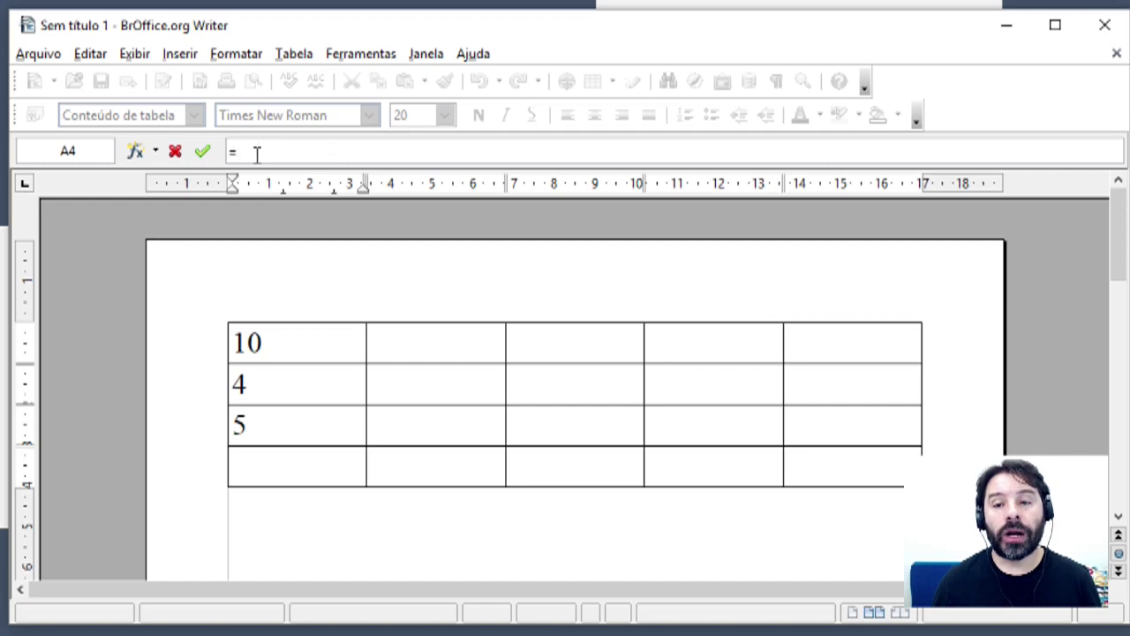
click(155, 152)
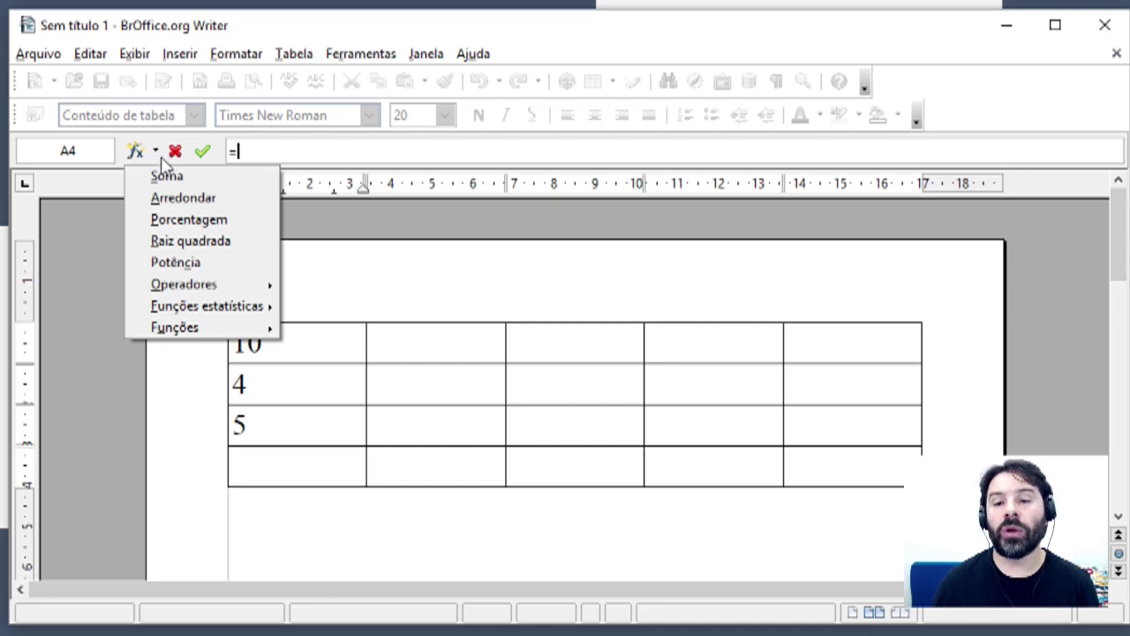
click(168, 177)
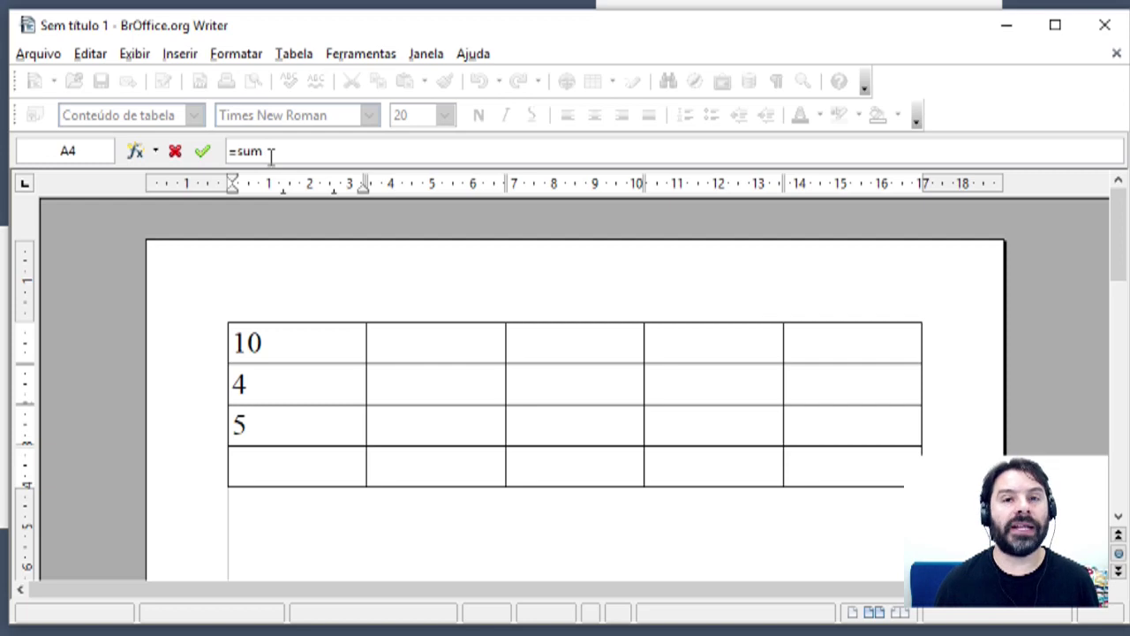
drag(237, 335, 263, 406)
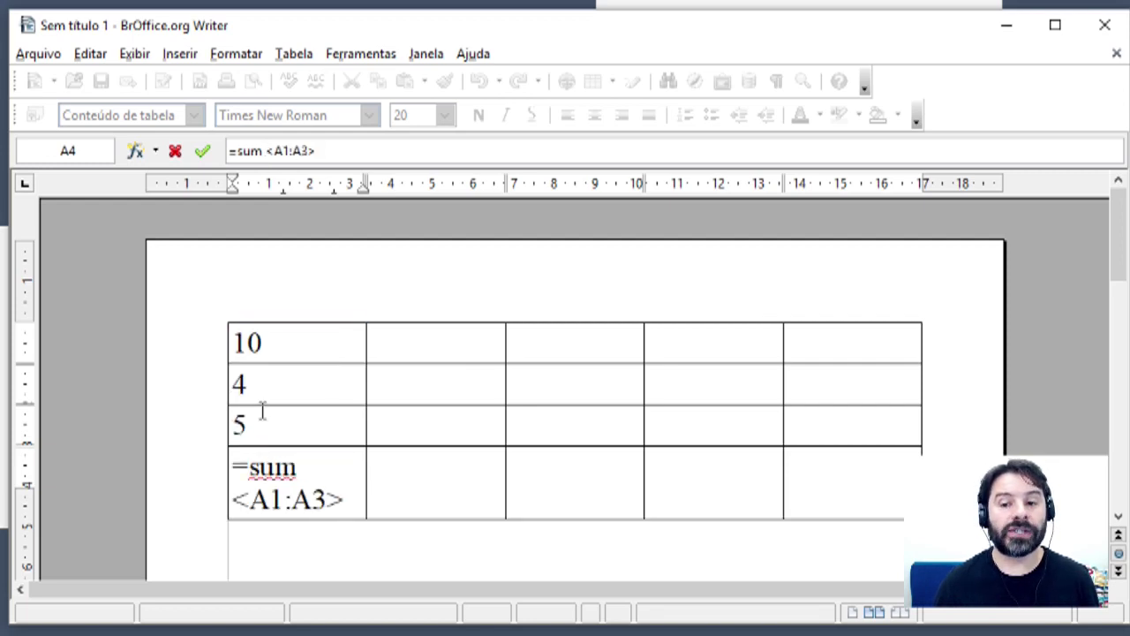
click(204, 153)
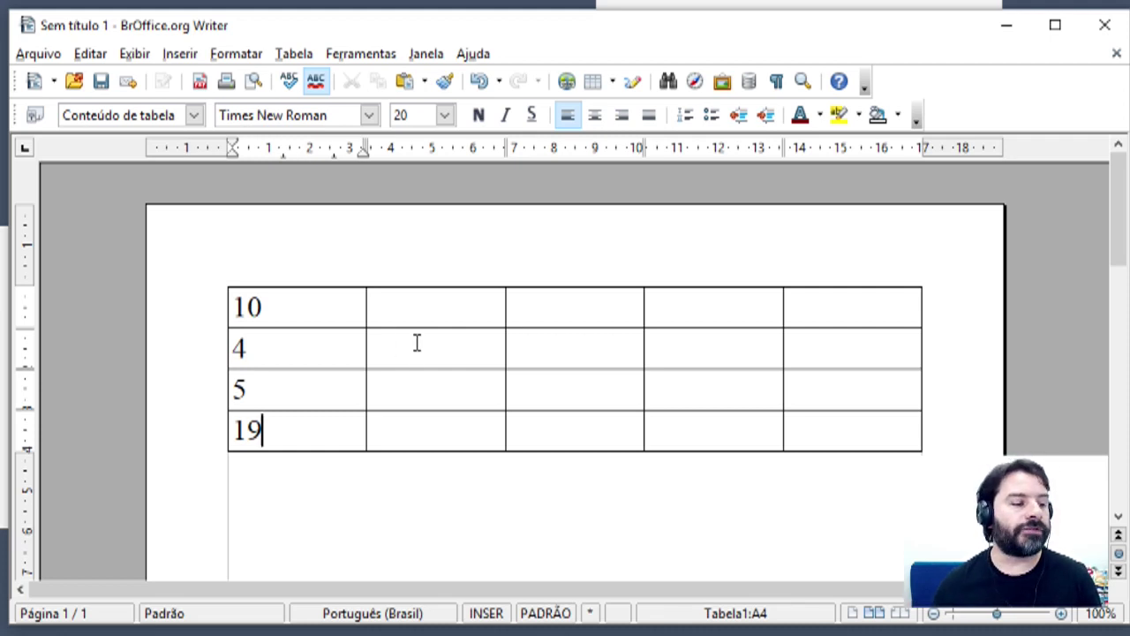
Undo the cell entries, the formatting and the table insertion until the document is blank.
click(252, 307)
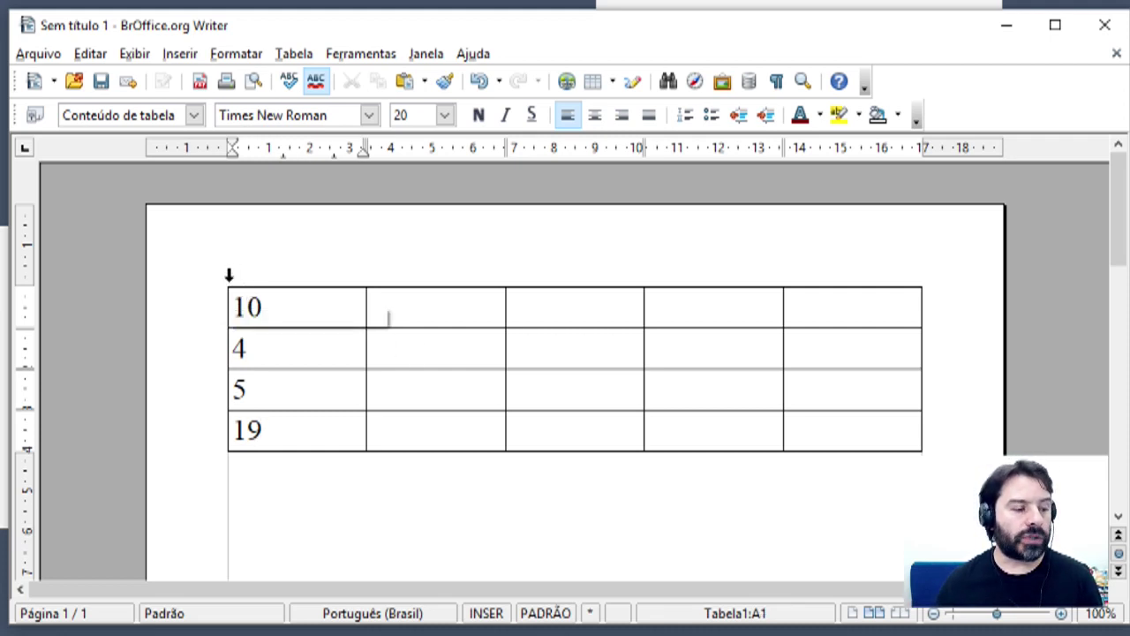
key(ctrl+z)
key(ctrl+z)
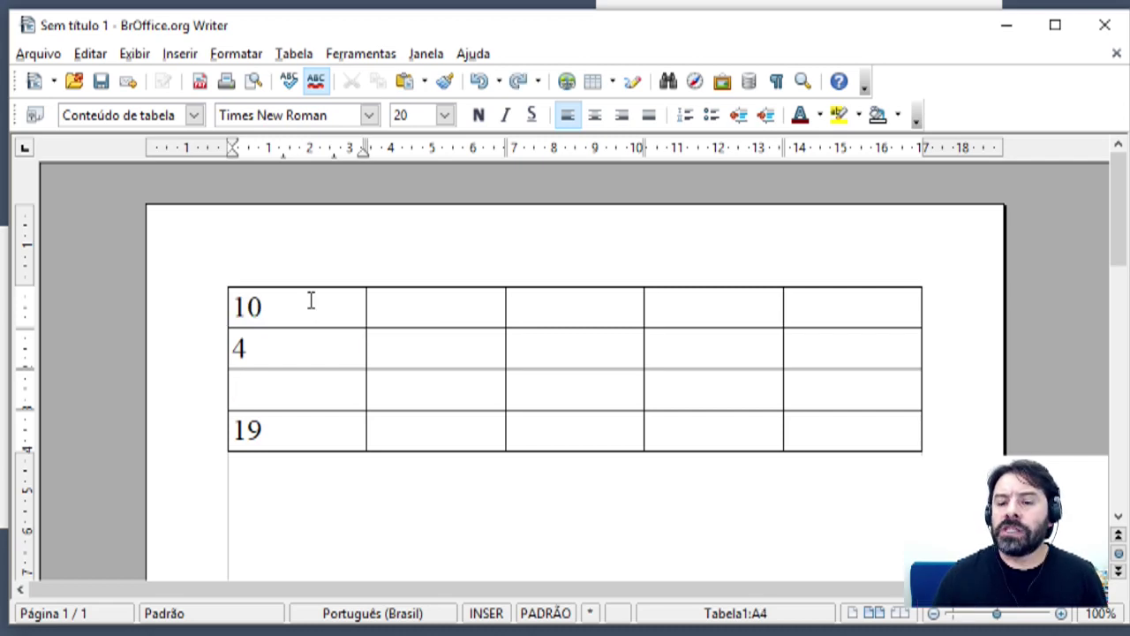
key(ctrl+z)
key(ctrl+z)
key(ctrl+z)
key(ctrl+z)
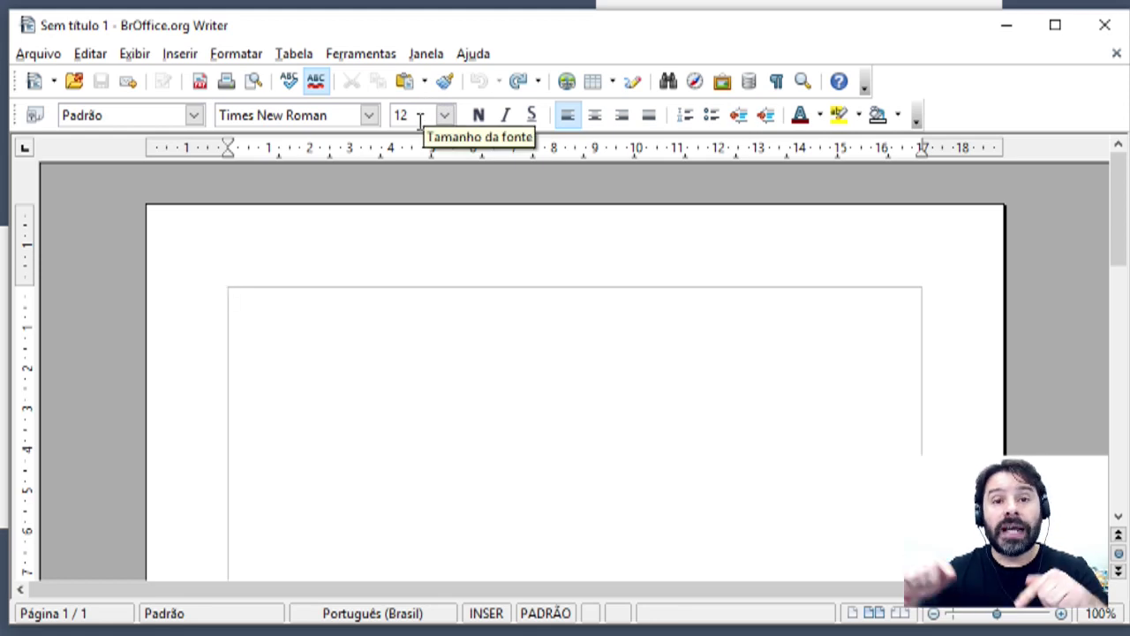
Insert a new OLE object of type Planilha do BrOffice.org 3.1 into the blank document.
click(180, 55)
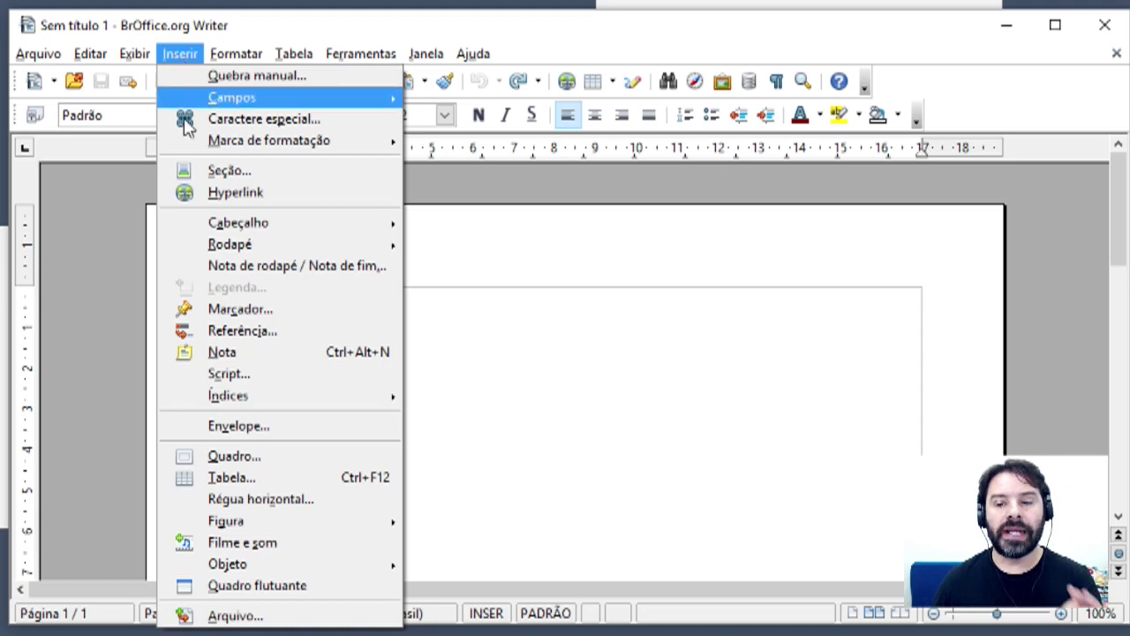
mouse_move(304, 570)
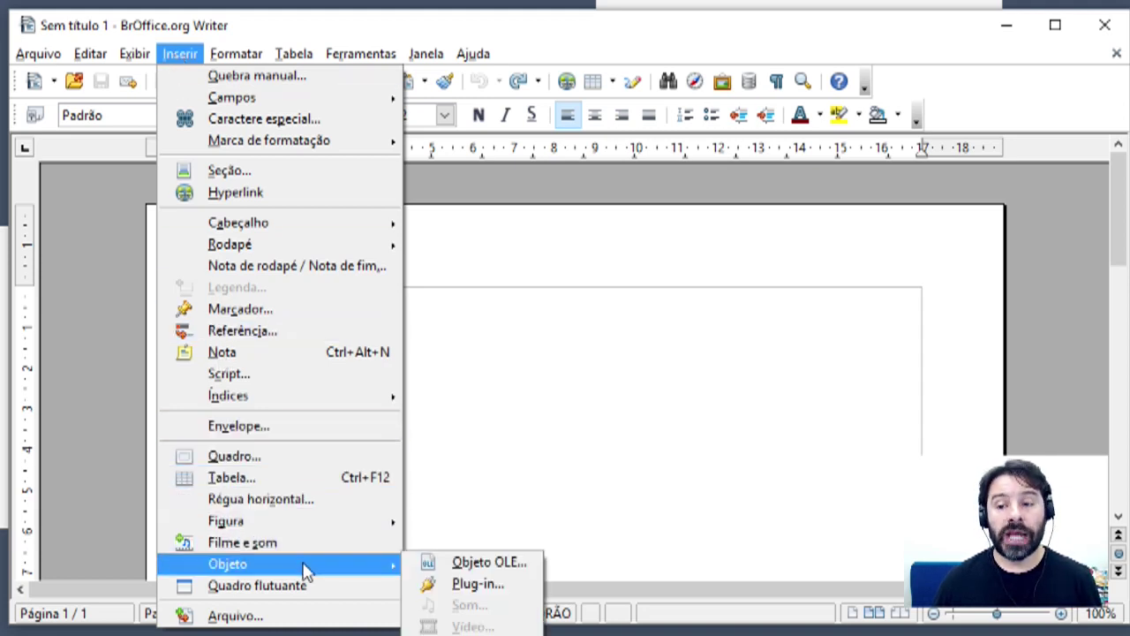
click(492, 567)
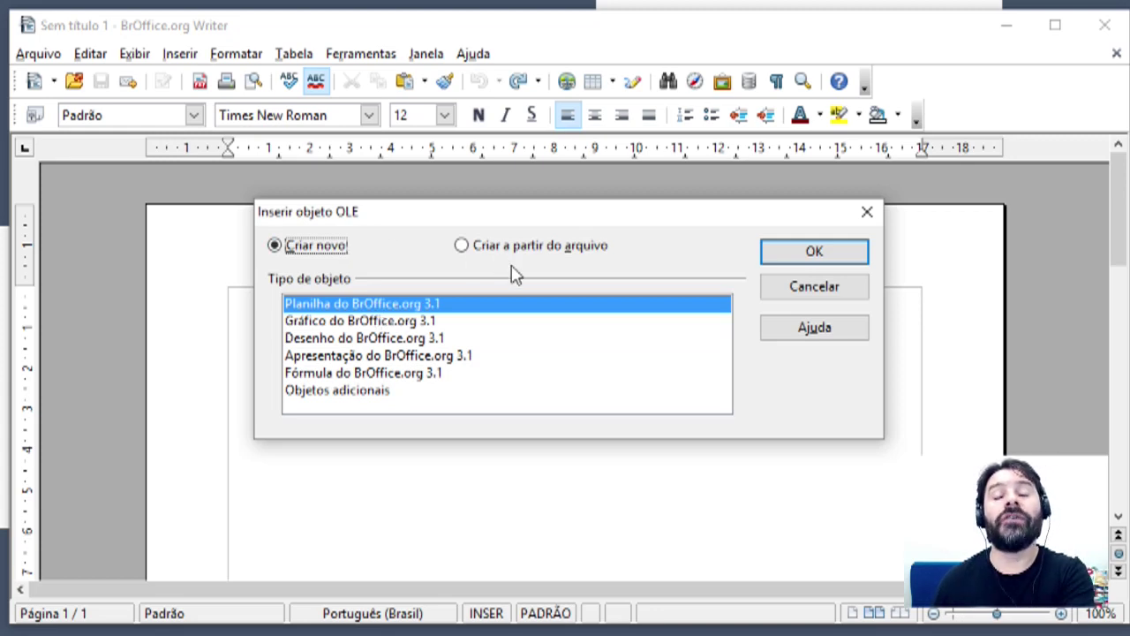
click(815, 256)
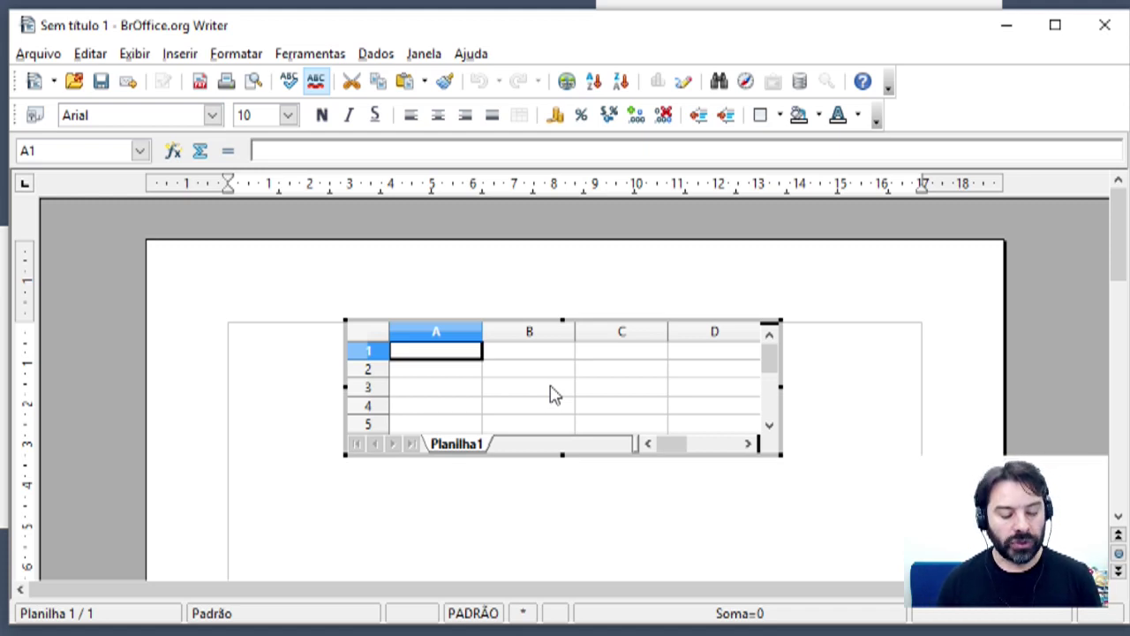
Enter 3, 4 and 5 in cells A1 to A3 of the embedded spreadsheet.
text(3)
key(Return)
text(4)
key(Return)
text(5)
key(Return)
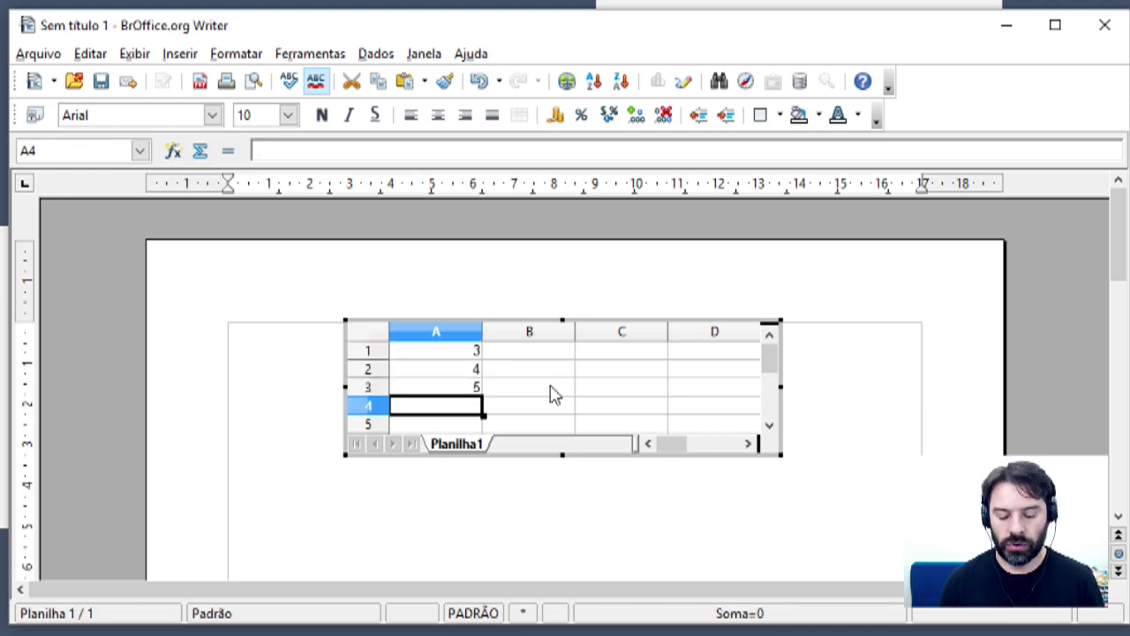
Add the formula =SOMA(A1:A3) to cell A4 of the embedded spreadsheet and leave the object's editing mode.
text(=SO)
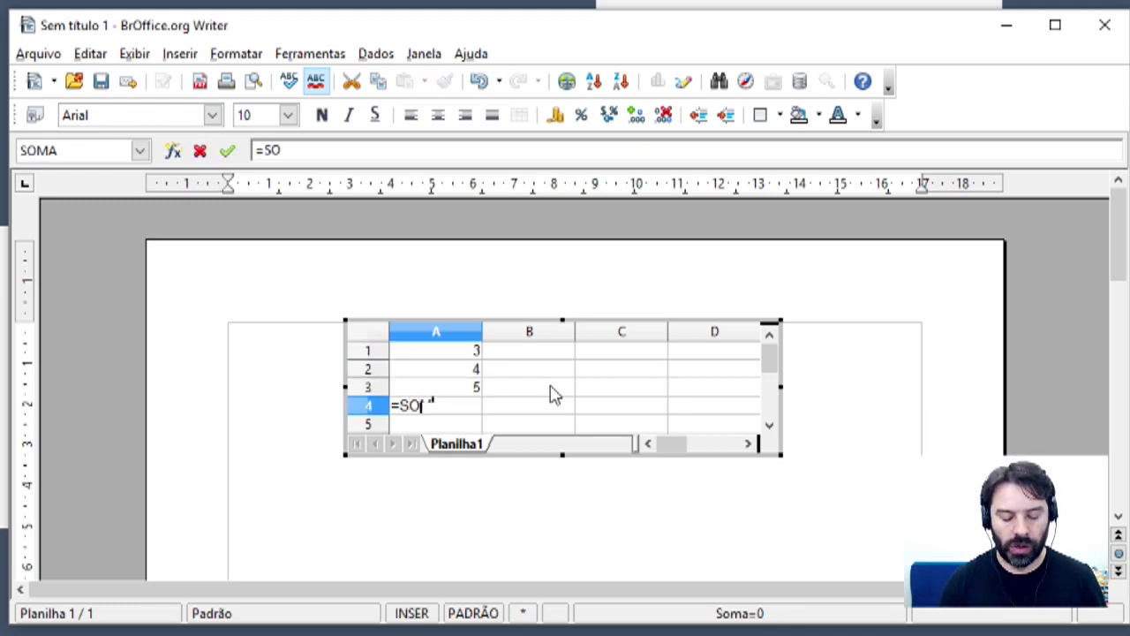
text(MA()
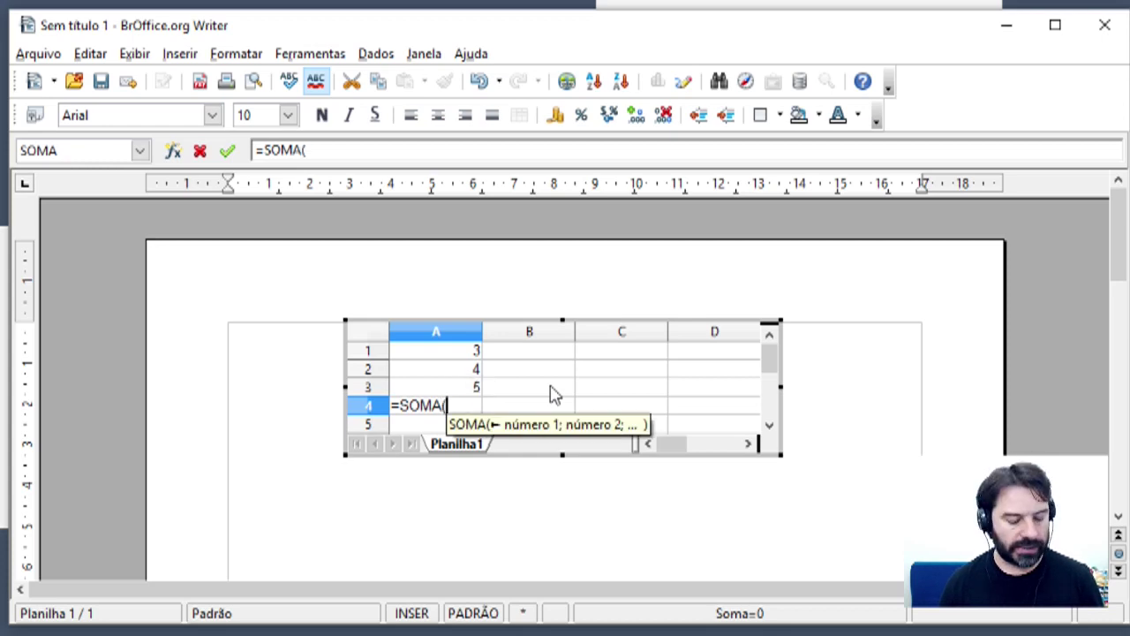
text(A1:A3))
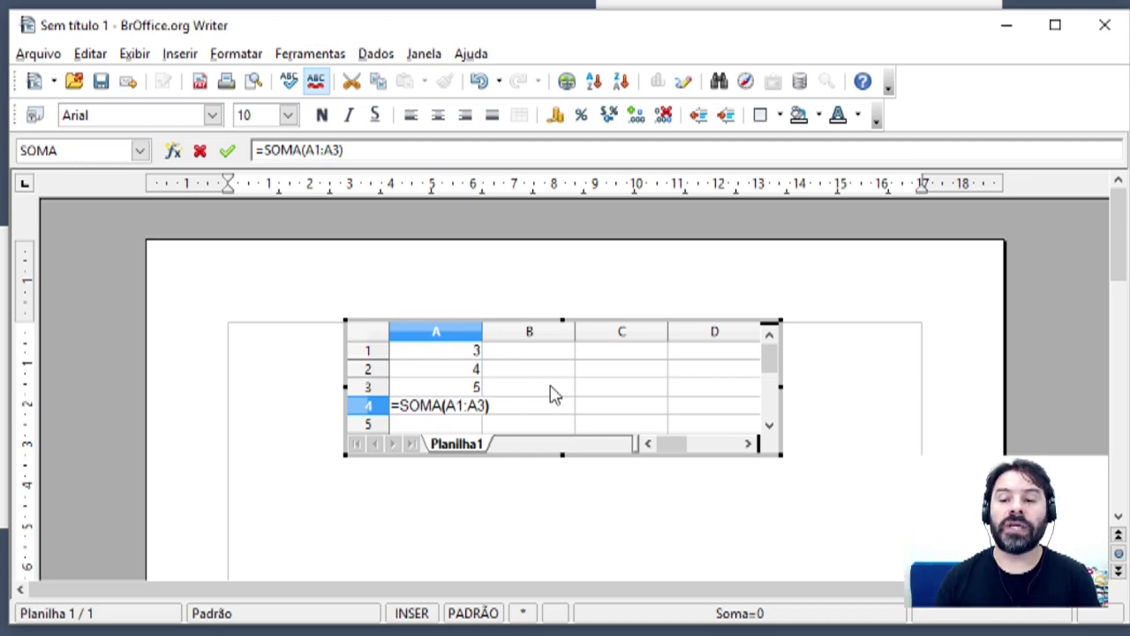
key(Return)
key(Up)
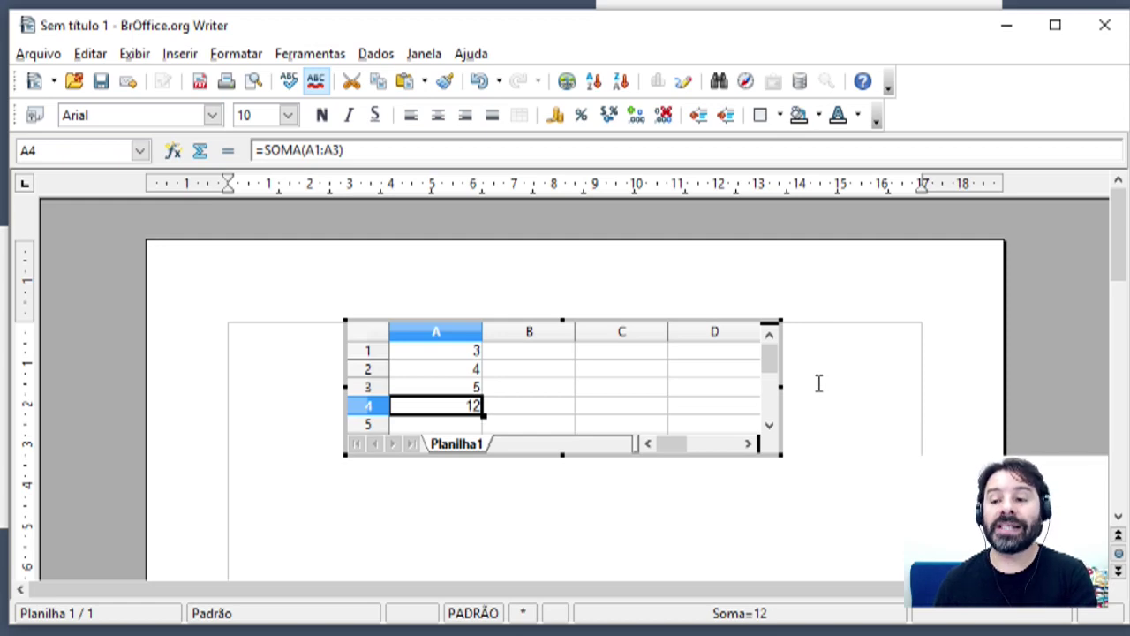
key(Escape)
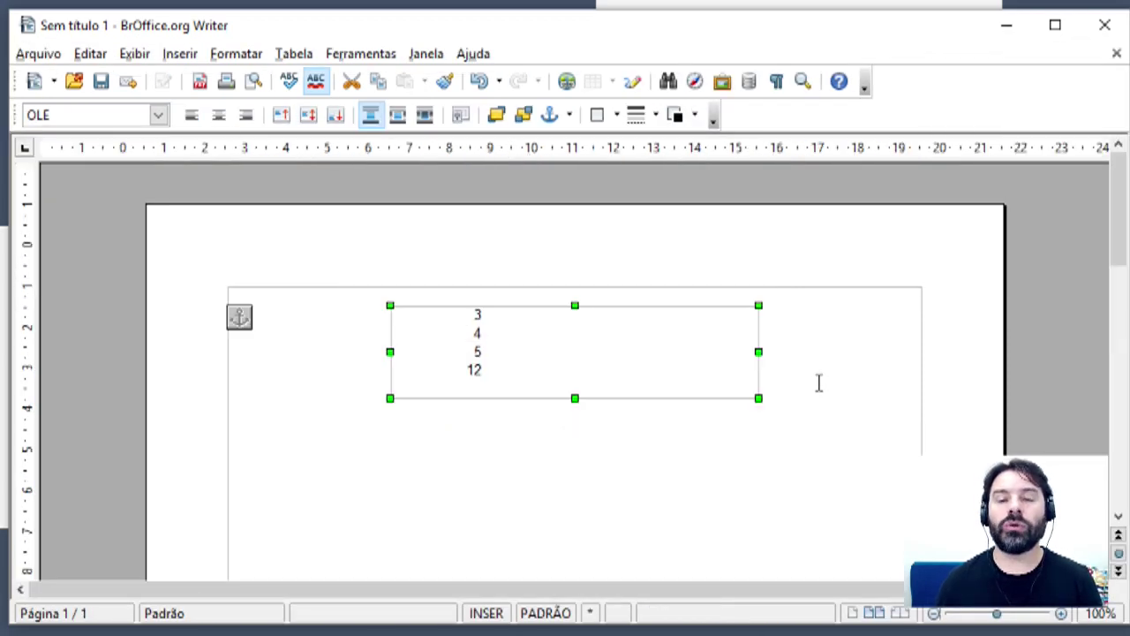